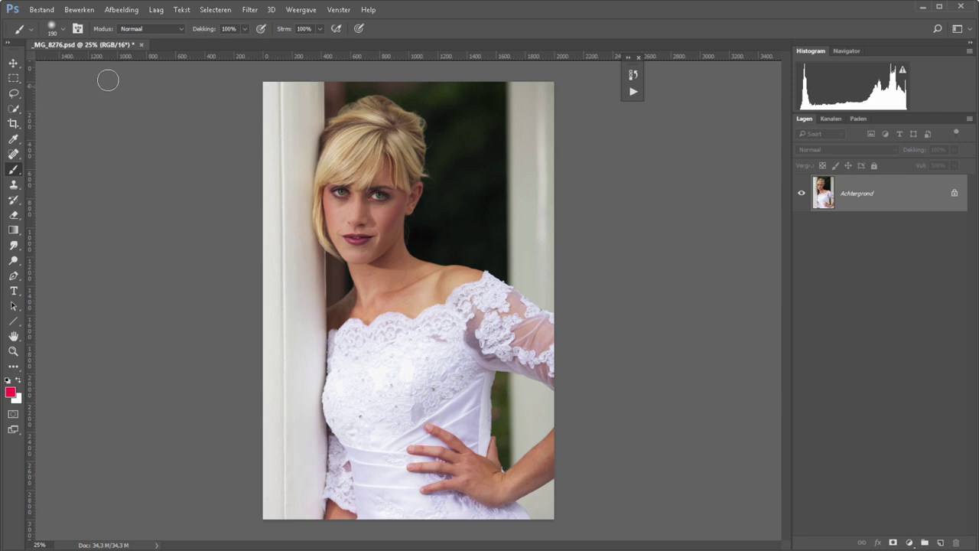
Cancel the Levels image adjustment, then add a Levels adjustment layer 'Niveaus 1' instead.
left_click(122, 10)
mouse_move(133, 39)
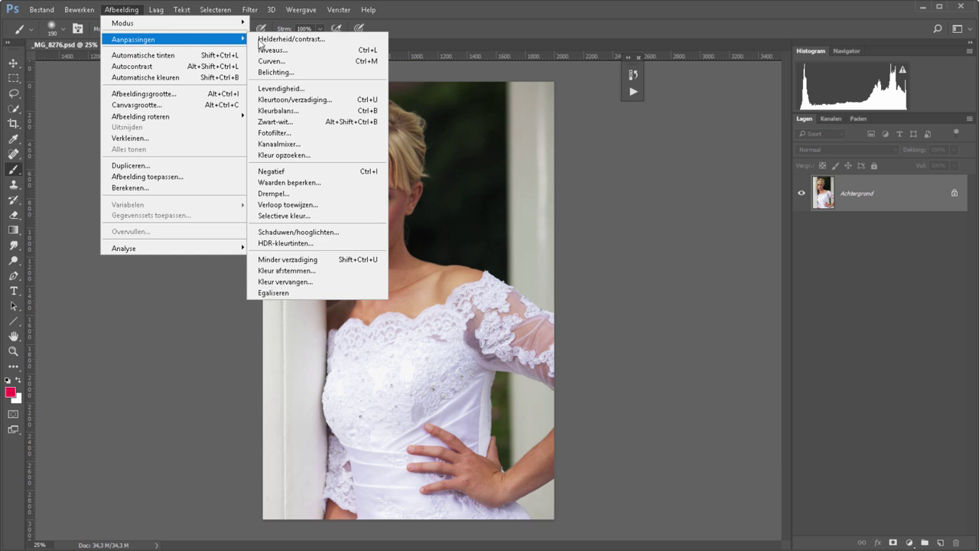
left_click(281, 51)
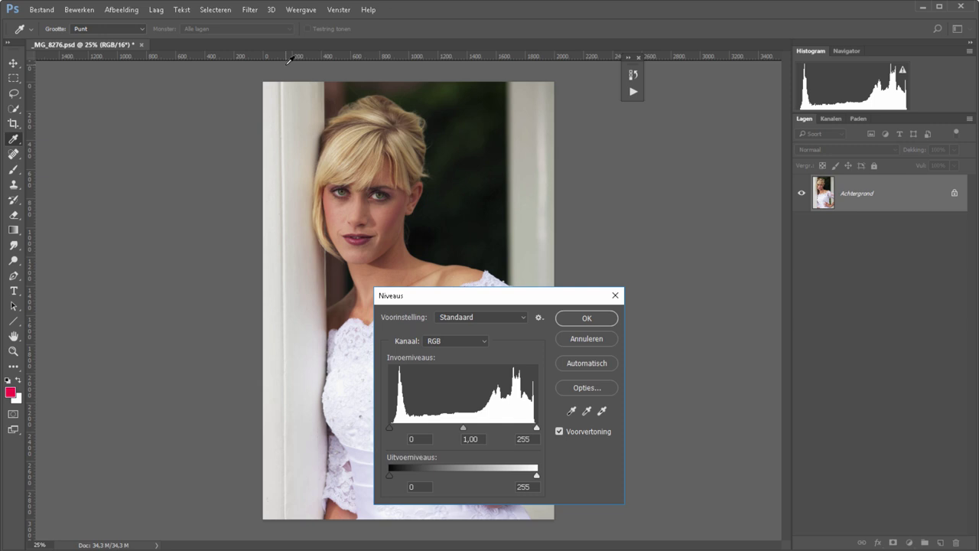
left_click(585, 339)
key("b")
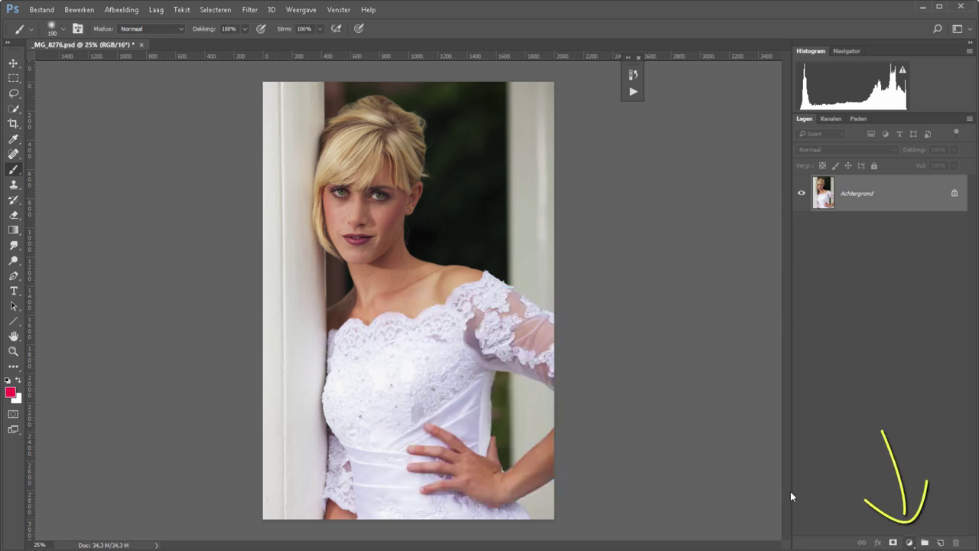
left_click(908, 542)
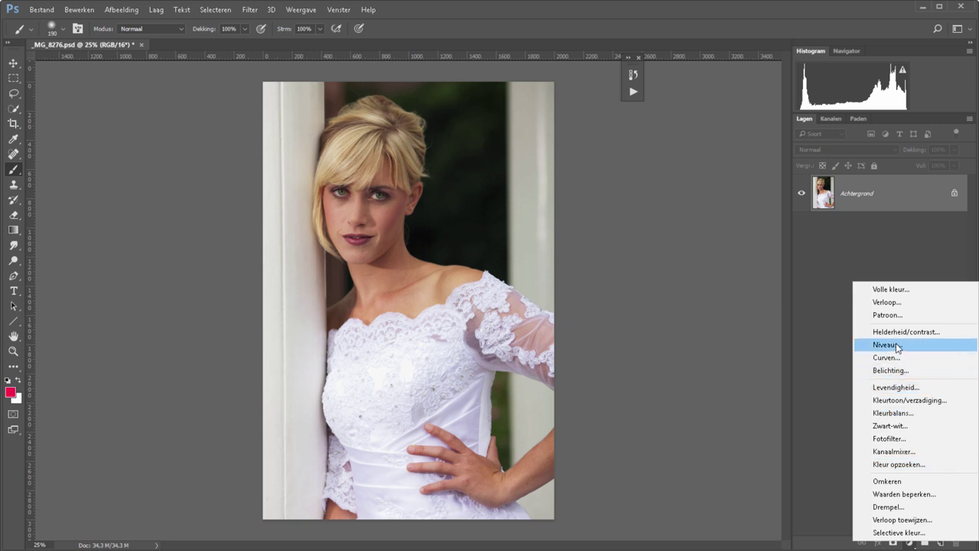
left_click(887, 345)
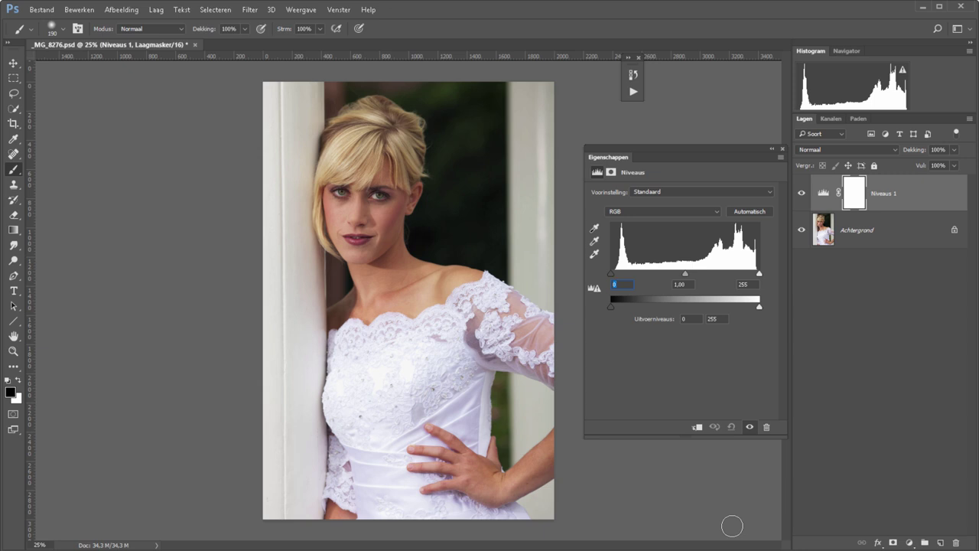
left_click(676, 191)
left_click(680, 250)
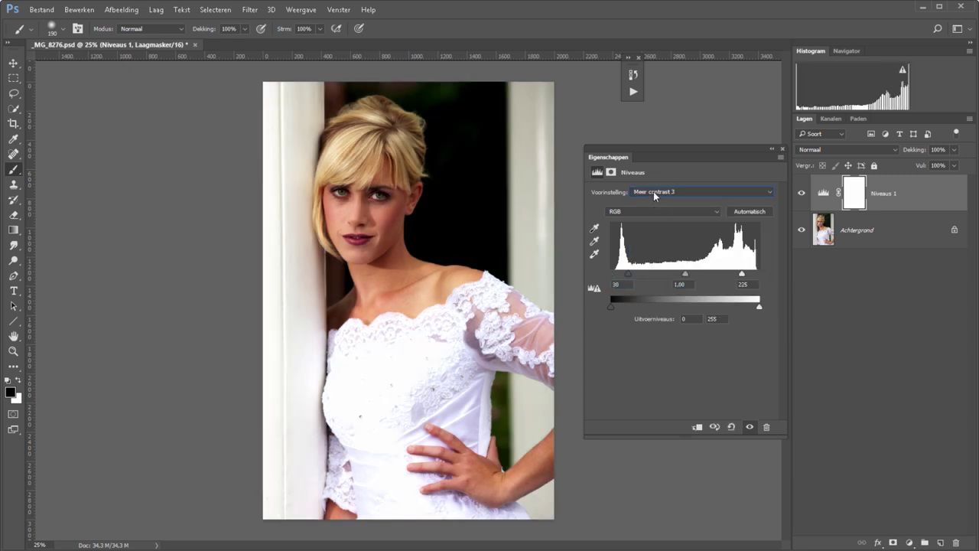
left_click(653, 191)
left_click(665, 269)
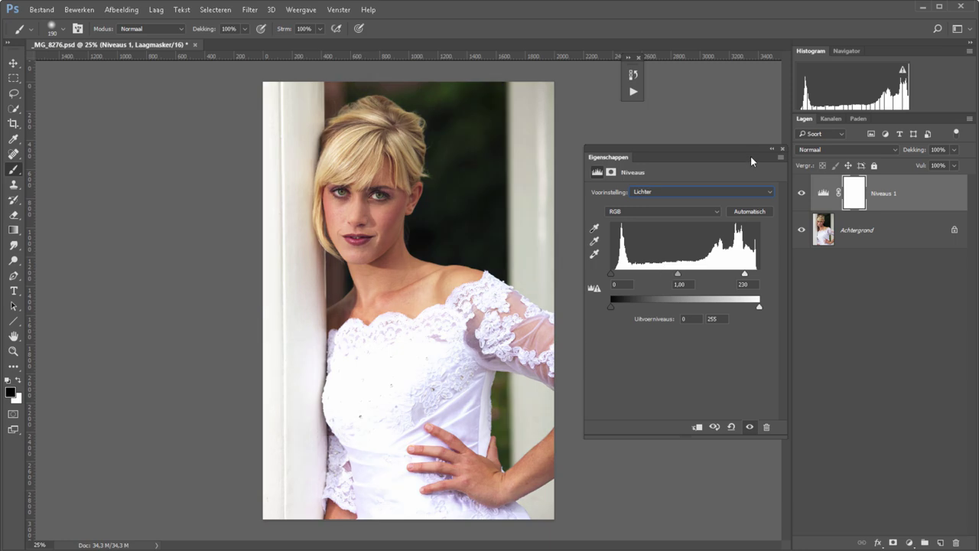
left_click(735, 214)
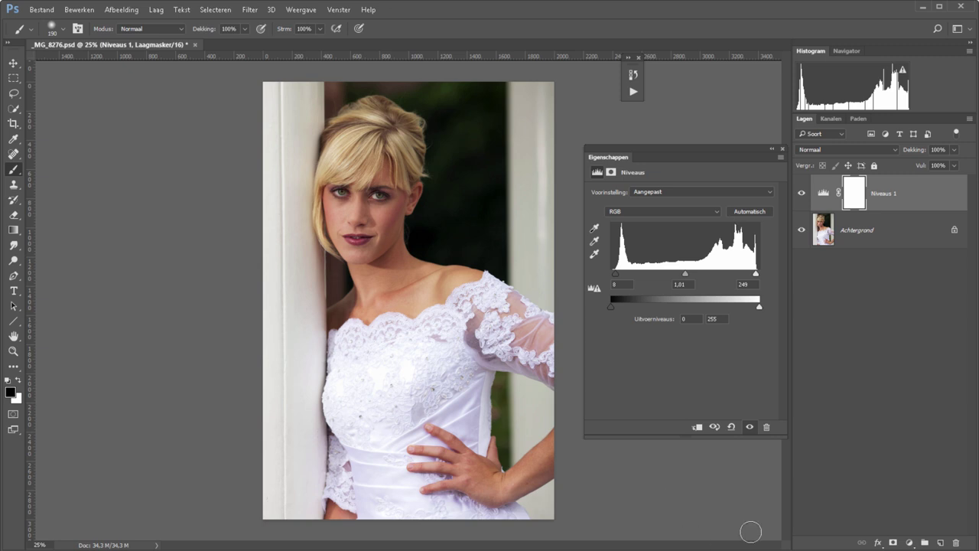
left_click(731, 427)
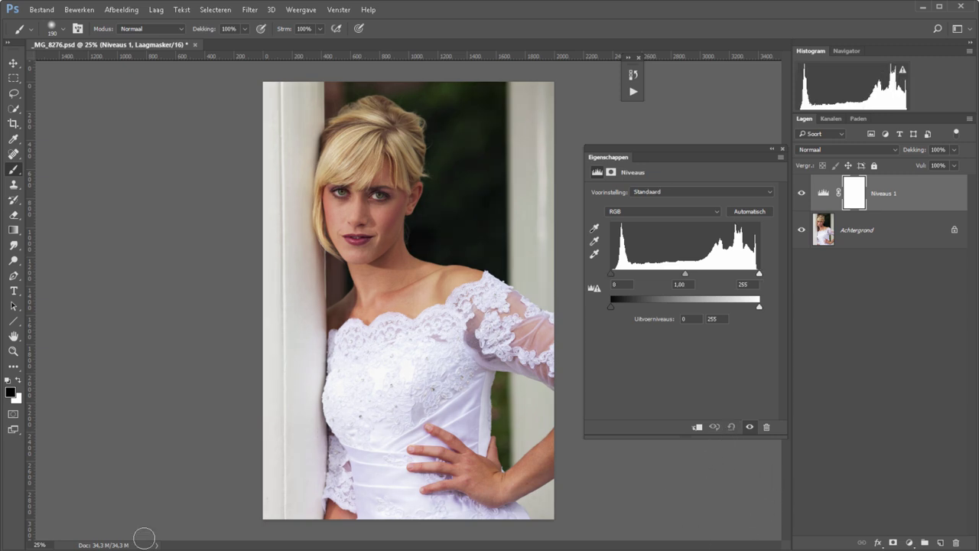
Keep the RGB channel, test black input at 34 and back, then set white input to 167.
left_click(649, 212)
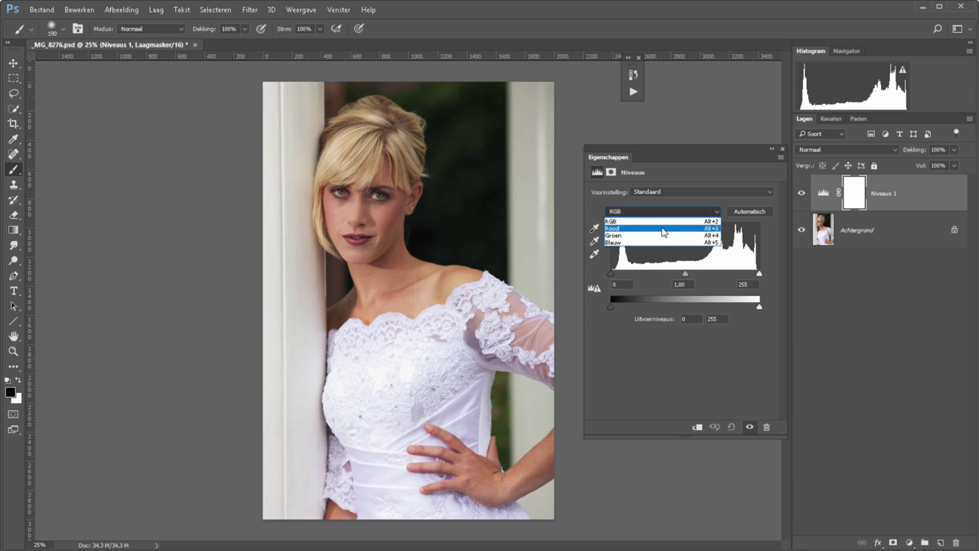
left_click(661, 212)
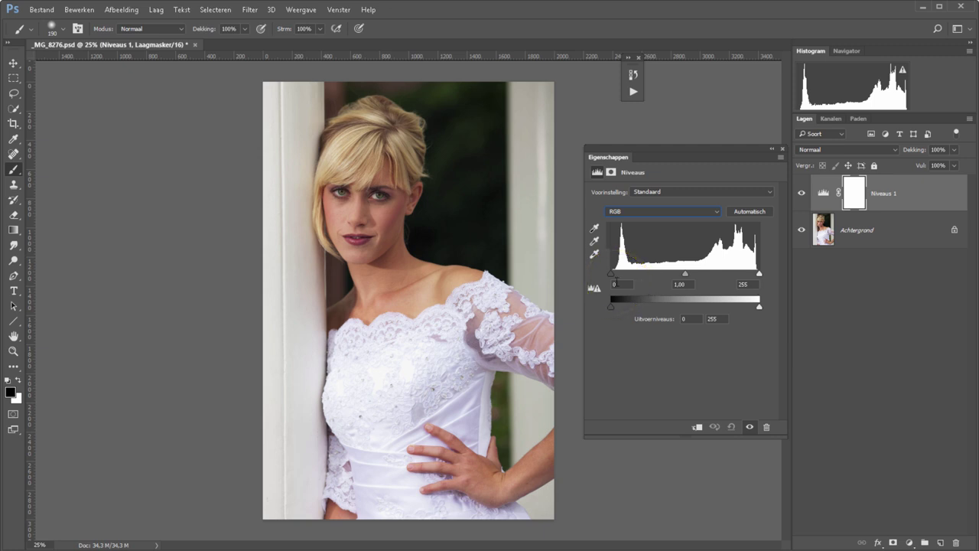
left_click_drag(611, 273, 630, 273)
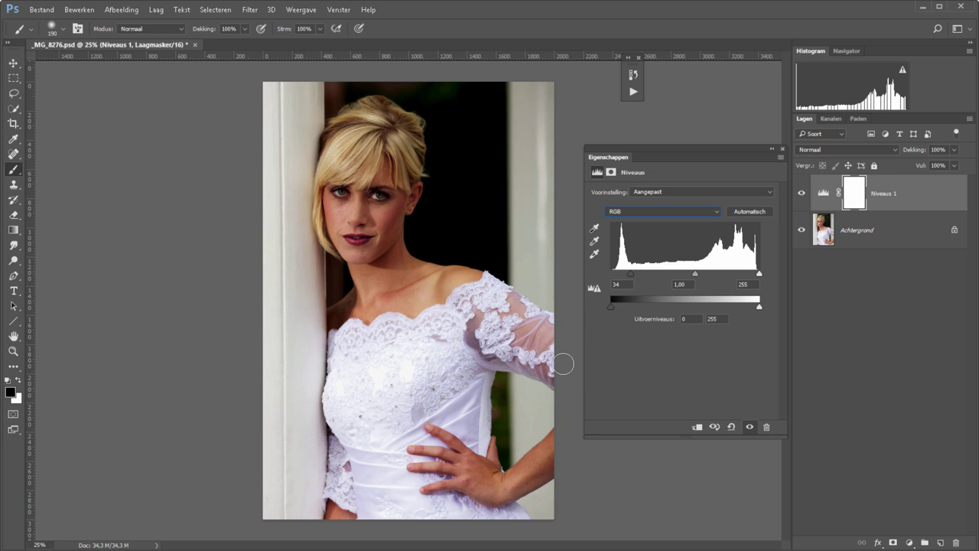
left_click_drag(630, 273, 610, 273)
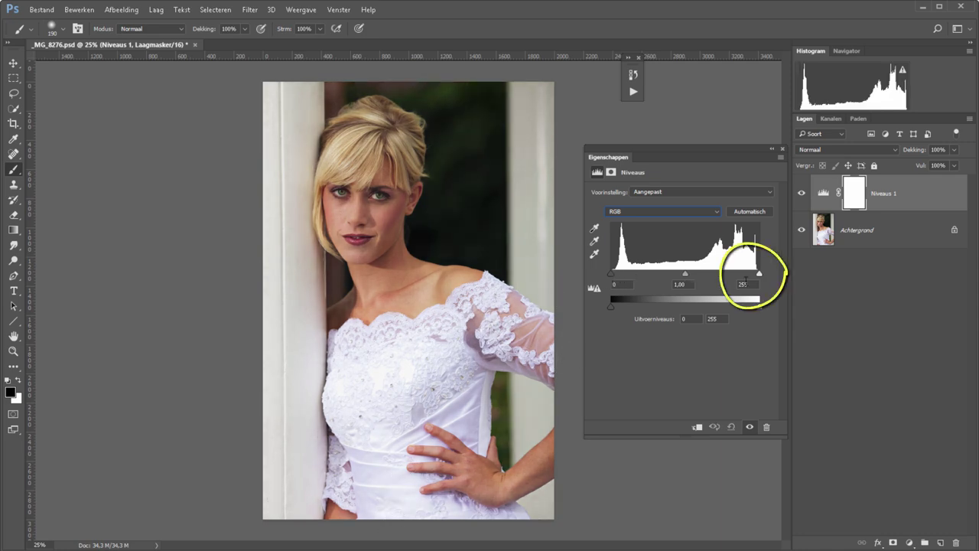
left_click_drag(757, 274, 709, 274)
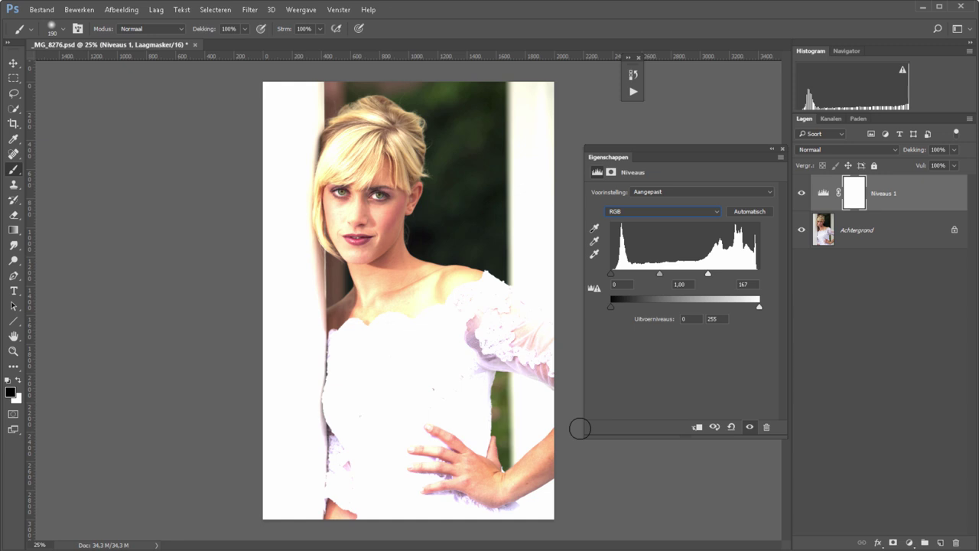
Return white input to 255, undo a black-point trial at 18, and reset the midtone to 1.
left_click_drag(707, 273, 770, 275)
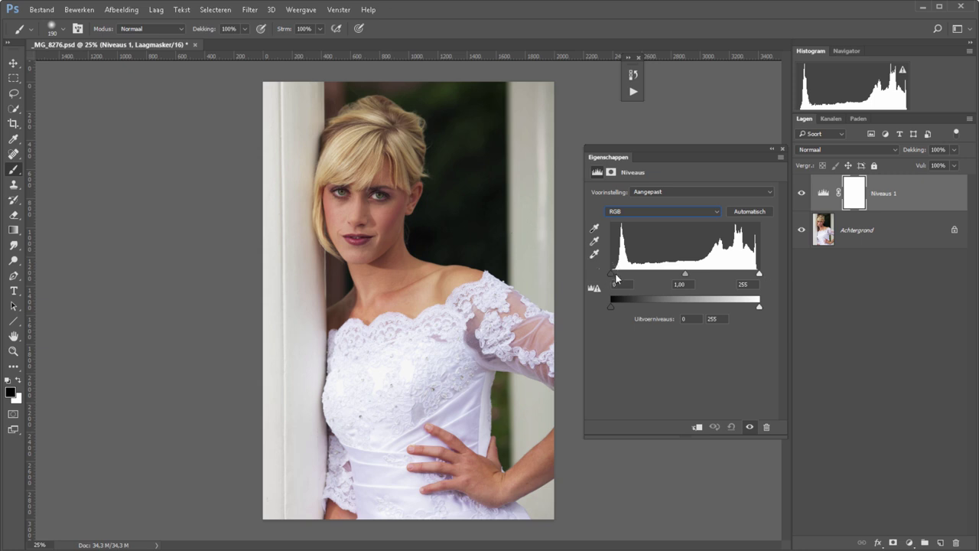
left_click_drag(611, 273, 620, 274)
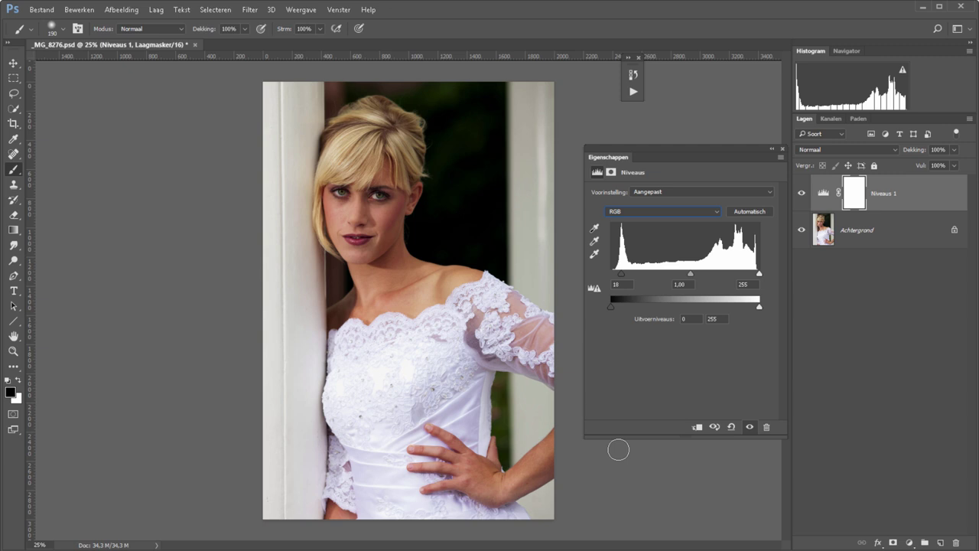
key("ctrl+z")
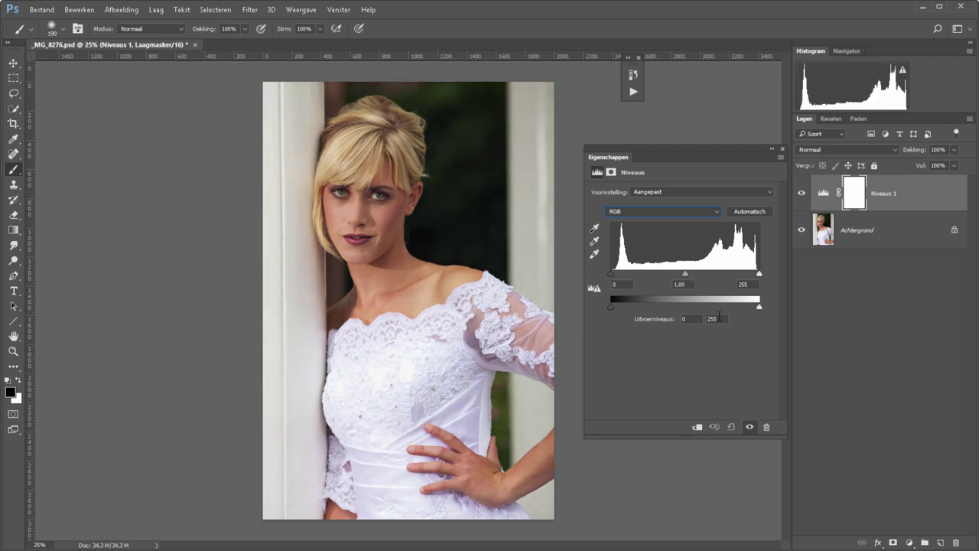
mouse_move(685, 273)
left_mouse_down()
mouse_move(662, 273)
mouse_move(694, 288)
left_mouse_up()
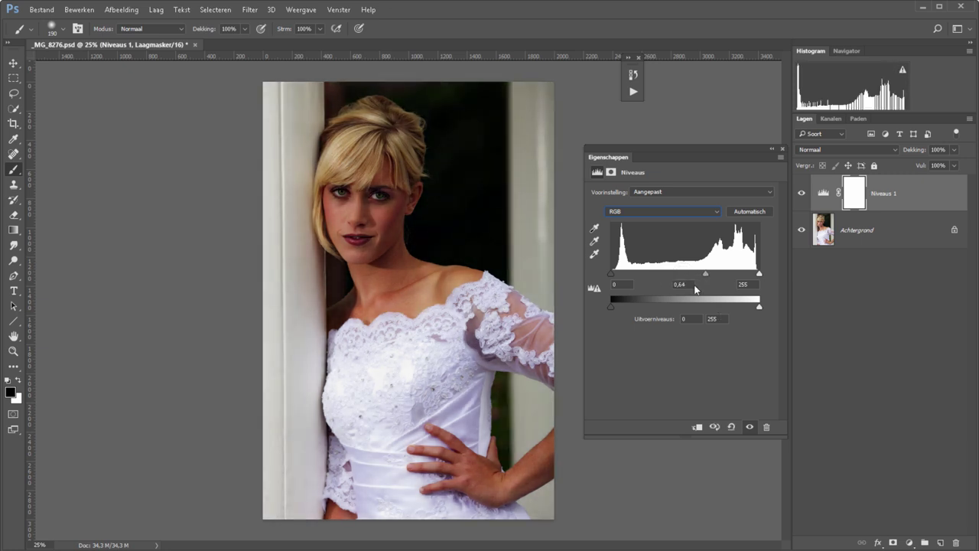
double_click(679, 284)
type("1")
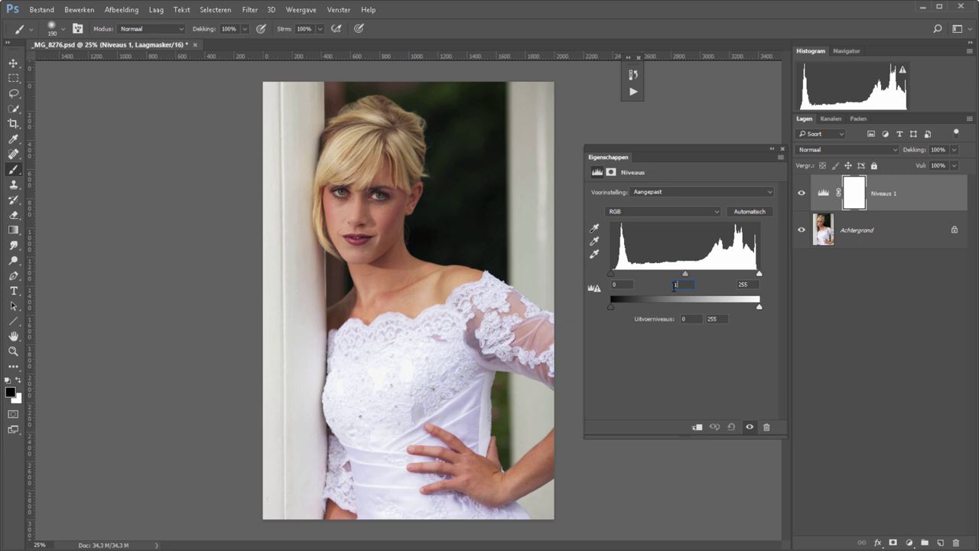
left_click_drag(610, 307, 634, 307)
left_click_drag(636, 309, 634, 306)
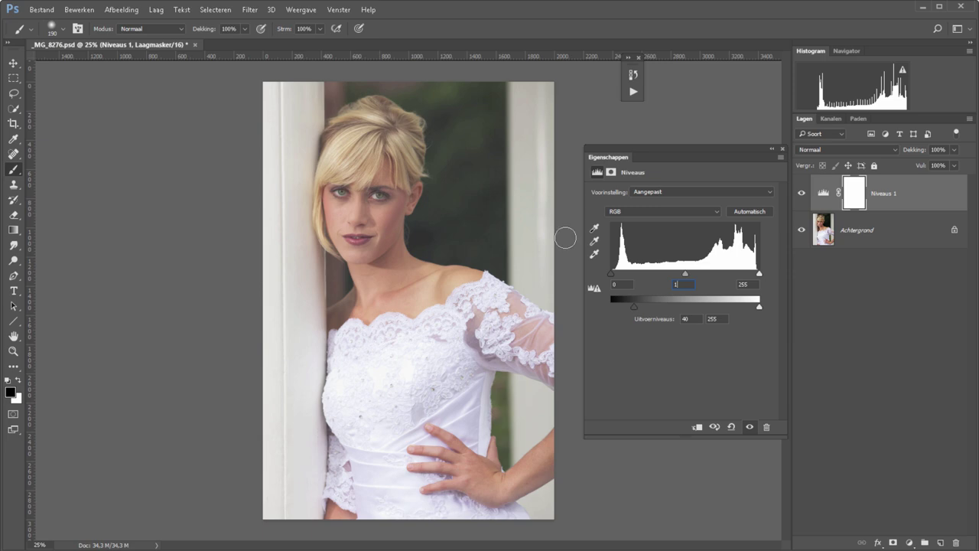
mouse_move(633, 306)
left_mouse_down()
mouse_move(734, 307)
mouse_move(574, 317)
left_mouse_up()
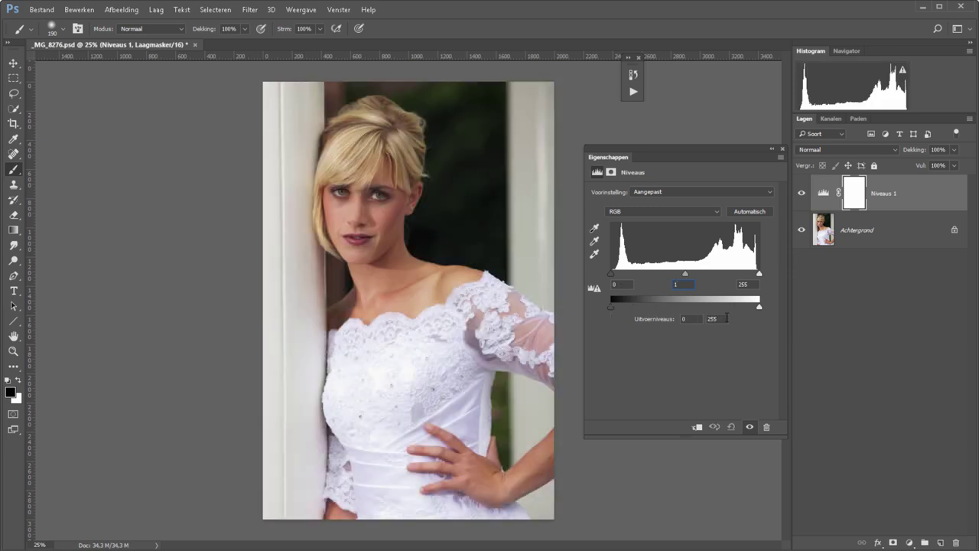
left_click_drag(758, 306, 694, 306)
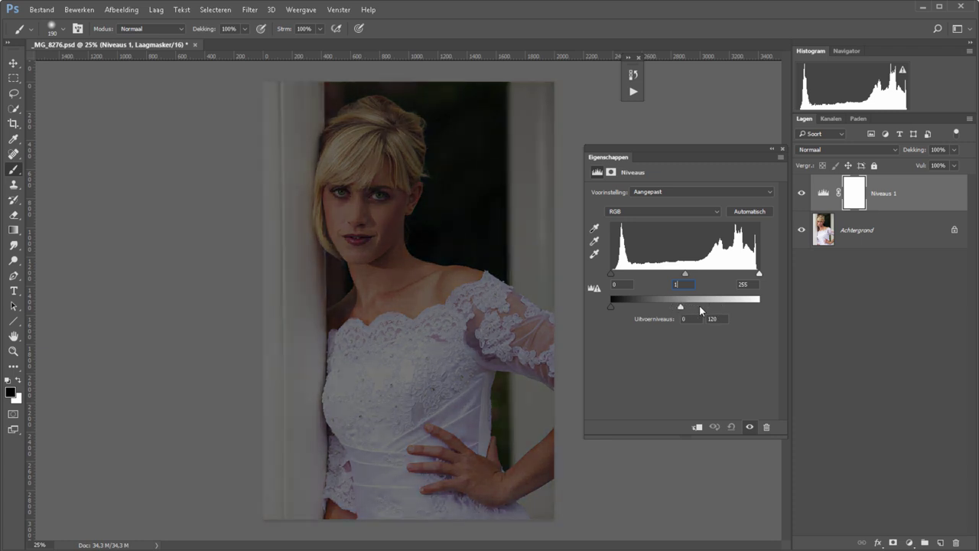
left_click_drag(693, 306, 781, 313)
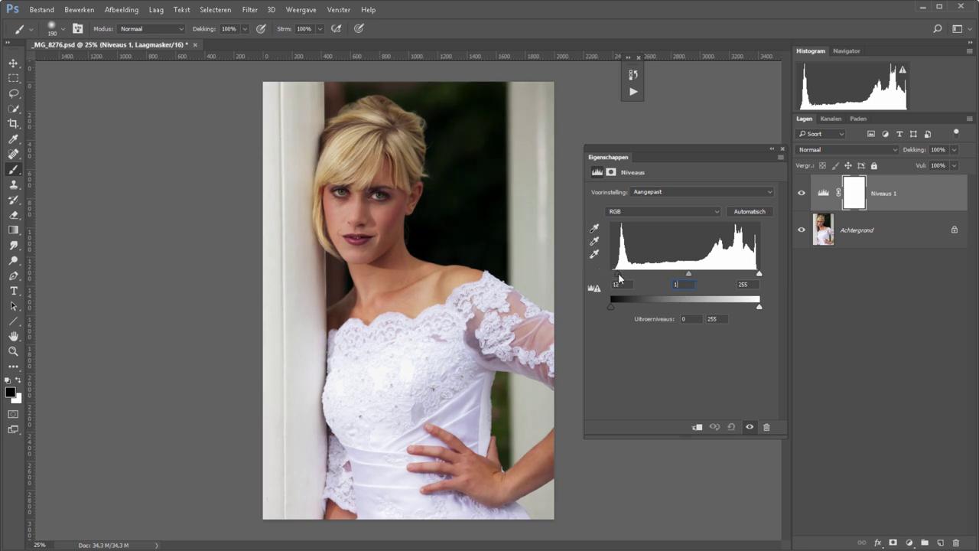
Raise the black input level, lower the white input level, and compare with Levels toggled off.
left_click_drag(611, 273, 618, 273)
left_click_drag(759, 273, 747, 273)
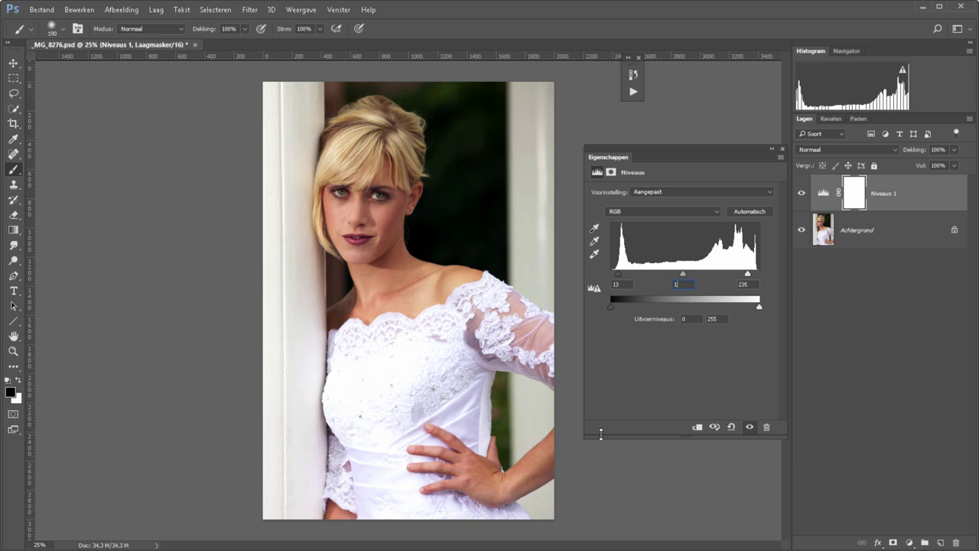
left_click(801, 193)
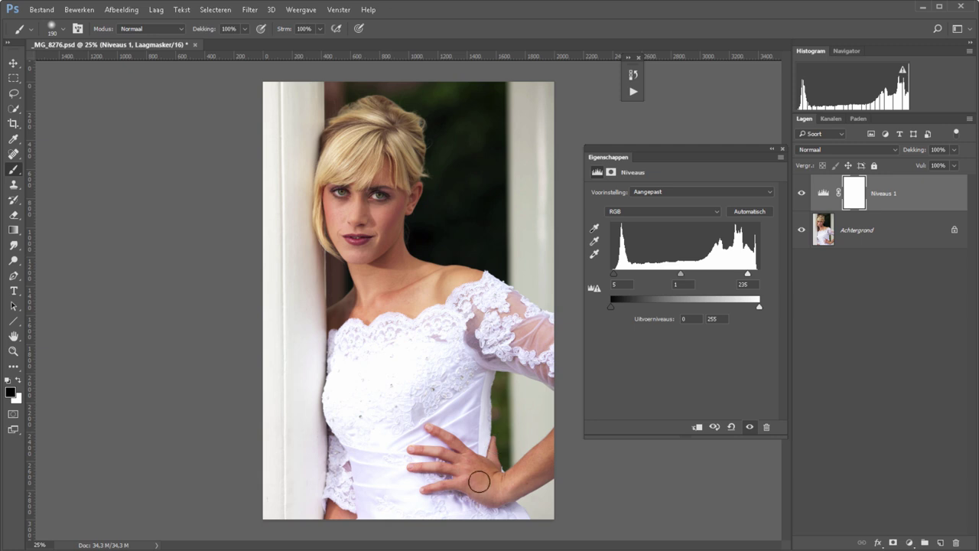
Preview clipping with Alt while settling black input at 12 and white input at 248.
key("alt")
left_click(611, 277, "alt")
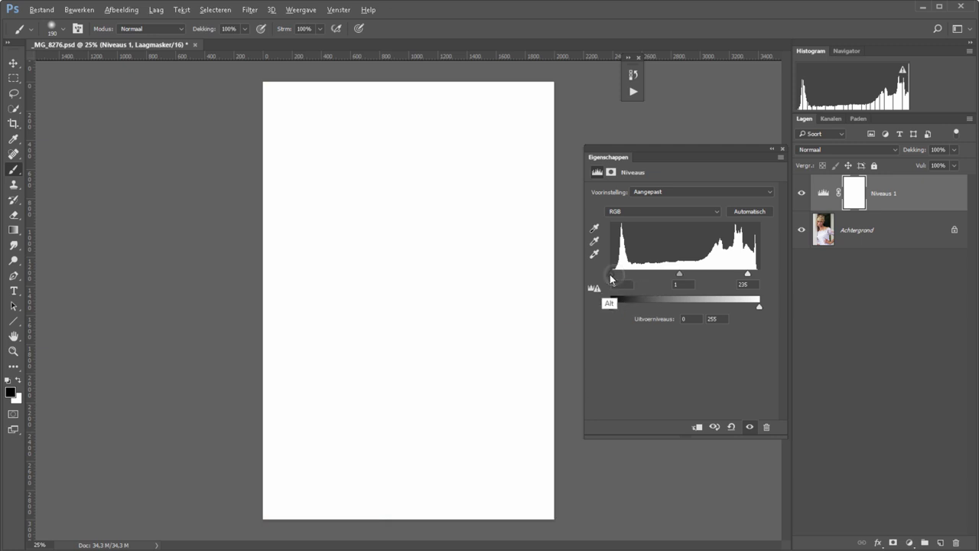
left_click_drag(608, 275, 645, 281)
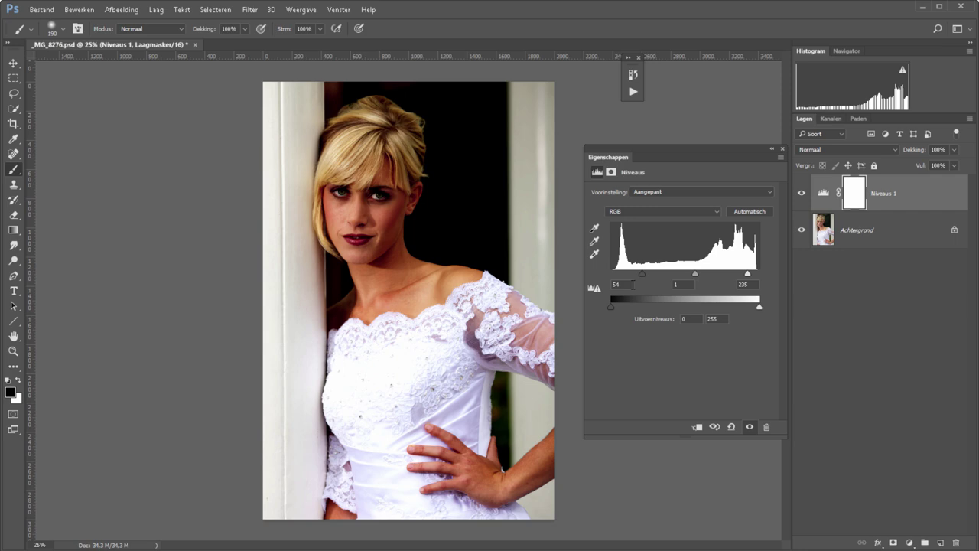
left_click_drag(633, 284, 615, 287)
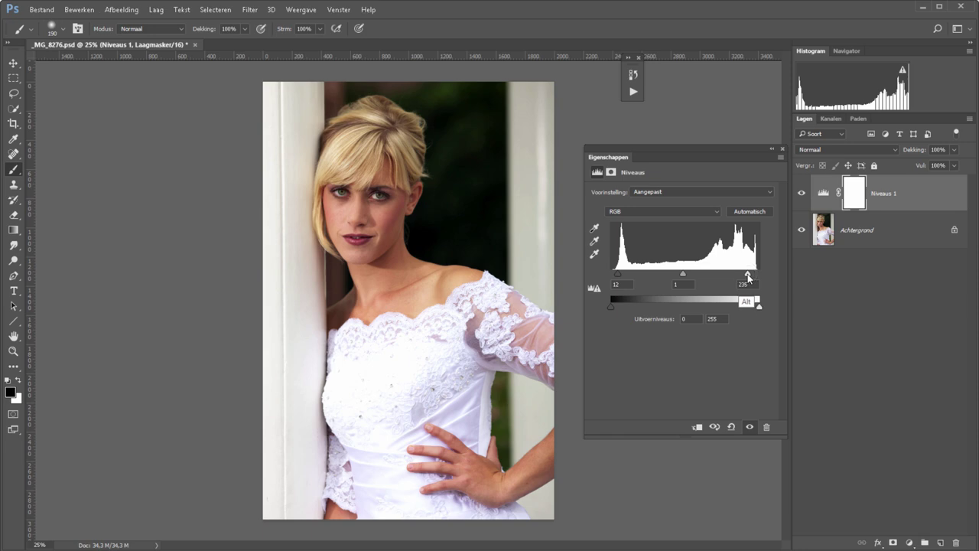
left_click_drag(747, 274, 755, 275)
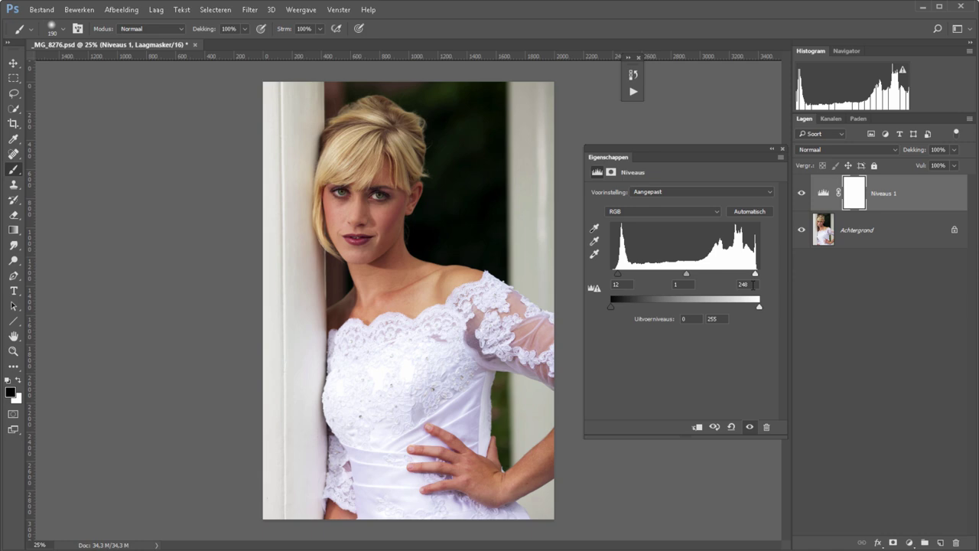
Switch Levels to the Groen channel, test its black and white sliders, and leave midtone at 1,06.
left_click(636, 212)
left_click(646, 235)
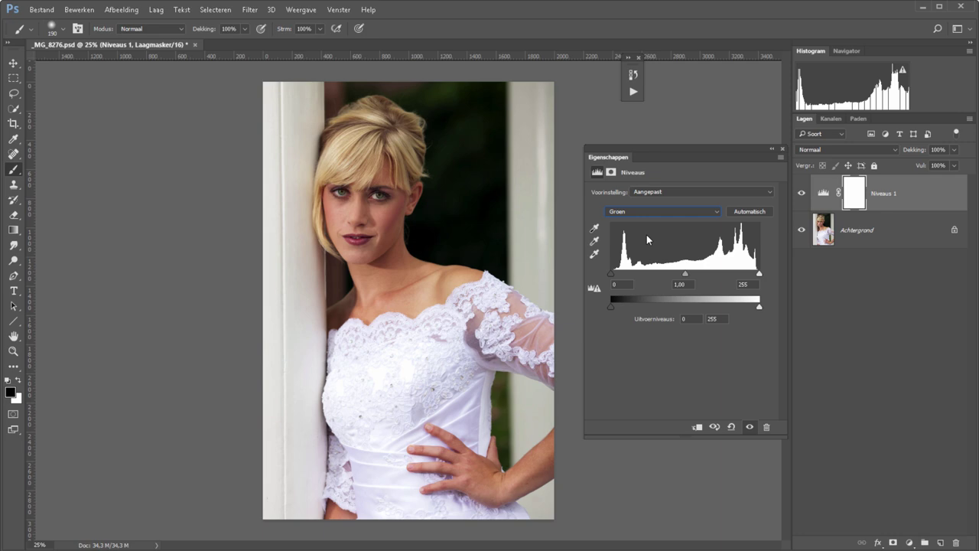
left_click_drag(610, 273, 643, 273)
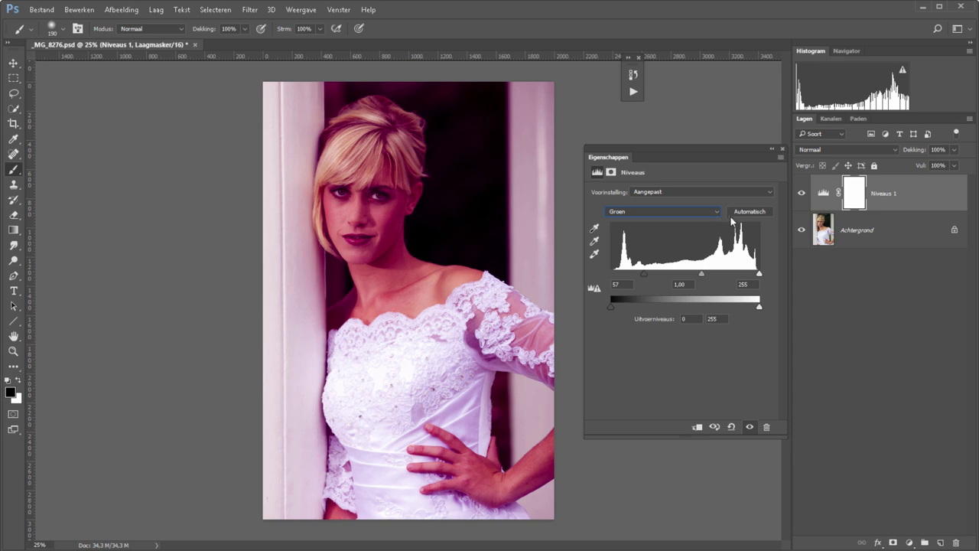
left_click_drag(643, 273, 604, 281)
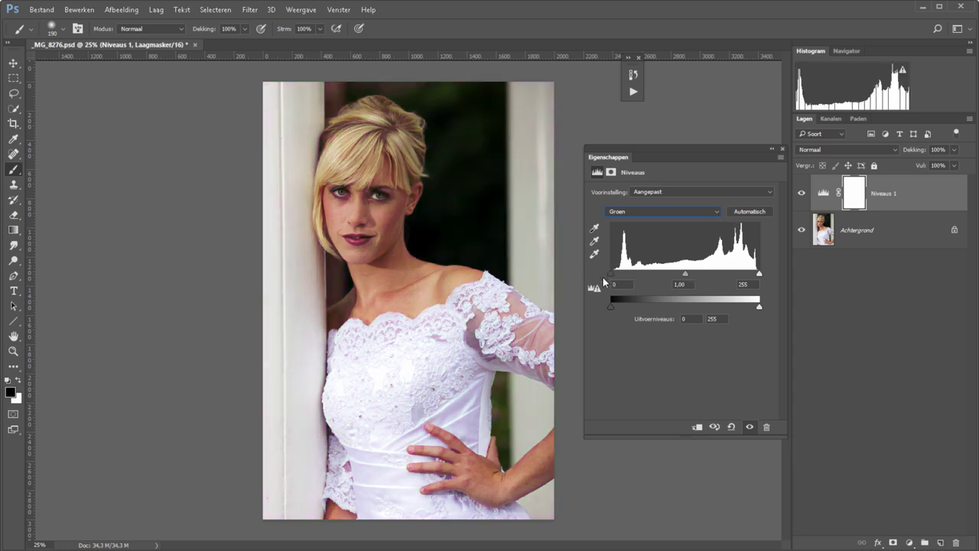
left_click_drag(759, 273, 768, 279)
mouse_move(684, 273)
left_mouse_down()
mouse_move(658, 275)
mouse_move(682, 275)
left_mouse_up()
left_click(662, 211)
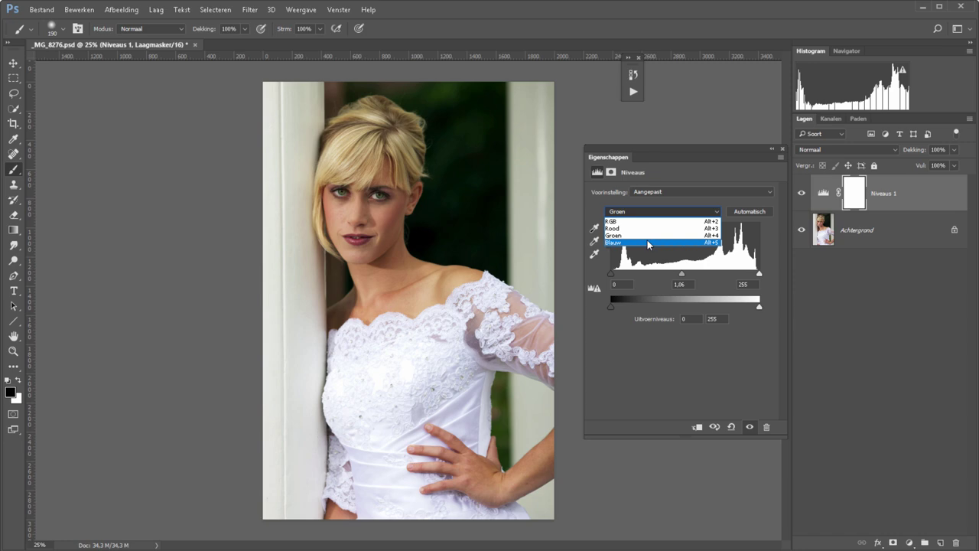
left_click(582, 376)
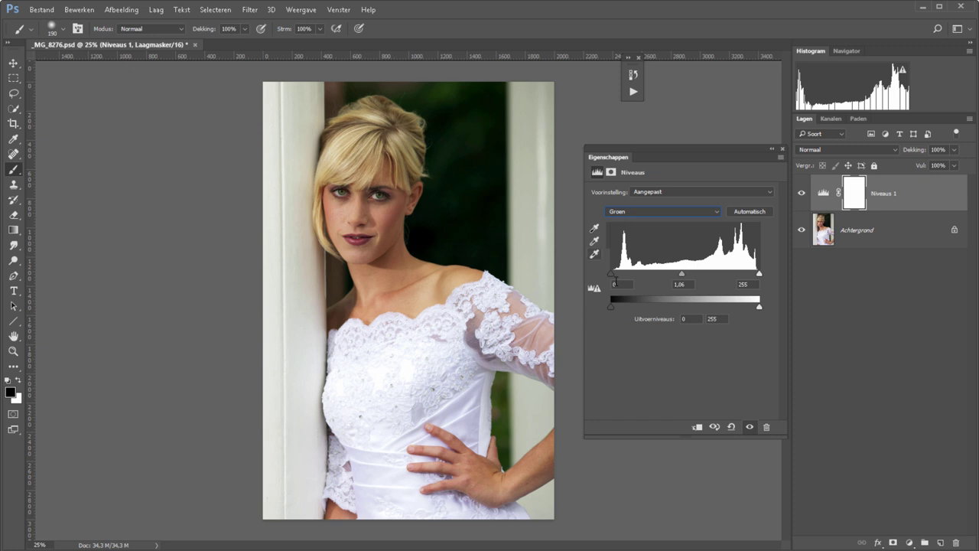
Sample white points from the bright dress and a skin area, then undo them.
left_click(594, 254)
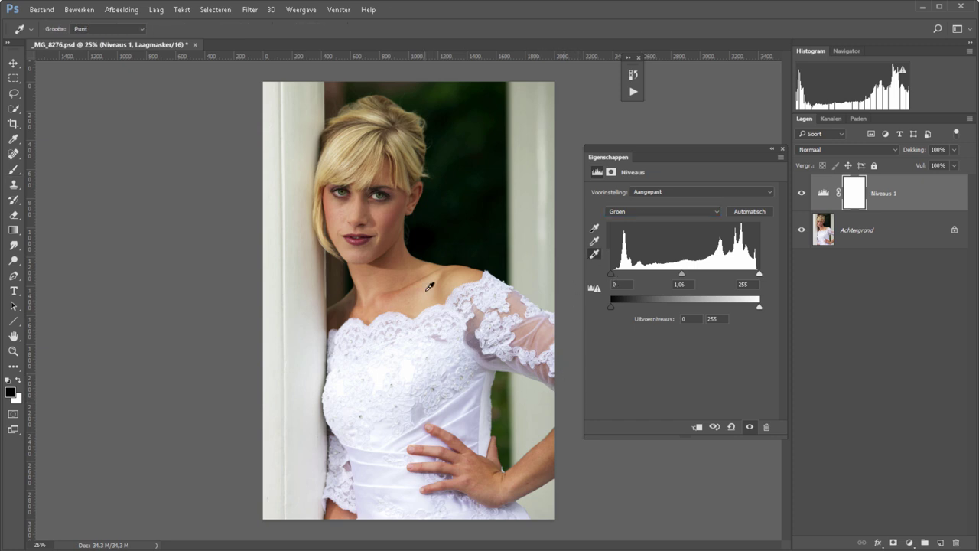
left_click(342, 384)
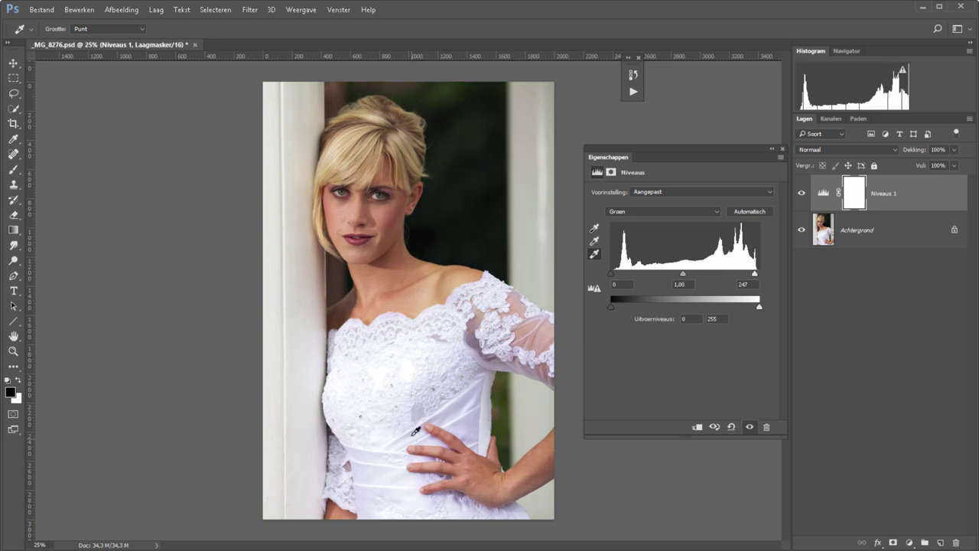
left_click(345, 303)
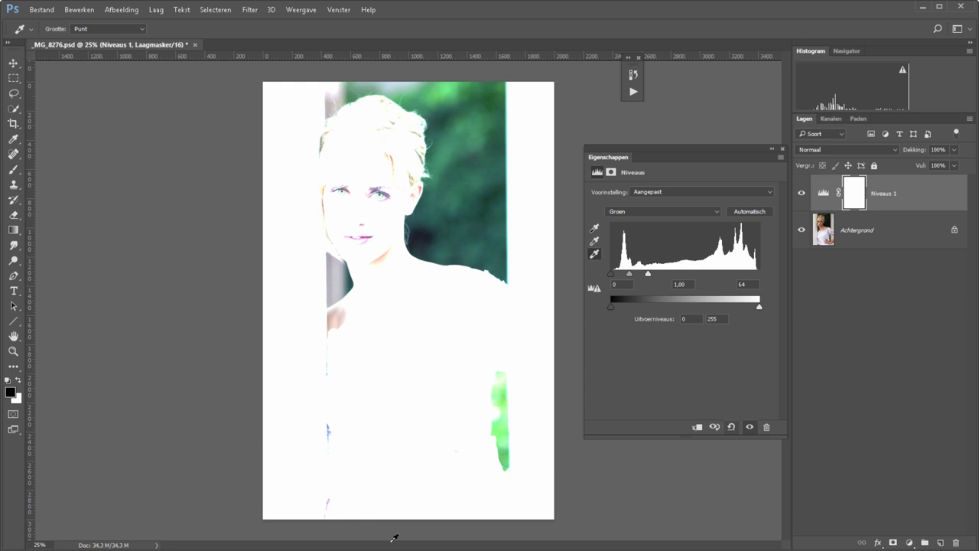
key("ctrl+z")
key("b")
Sample black points from the dark background and then the white pillar.
left_click(594, 227)
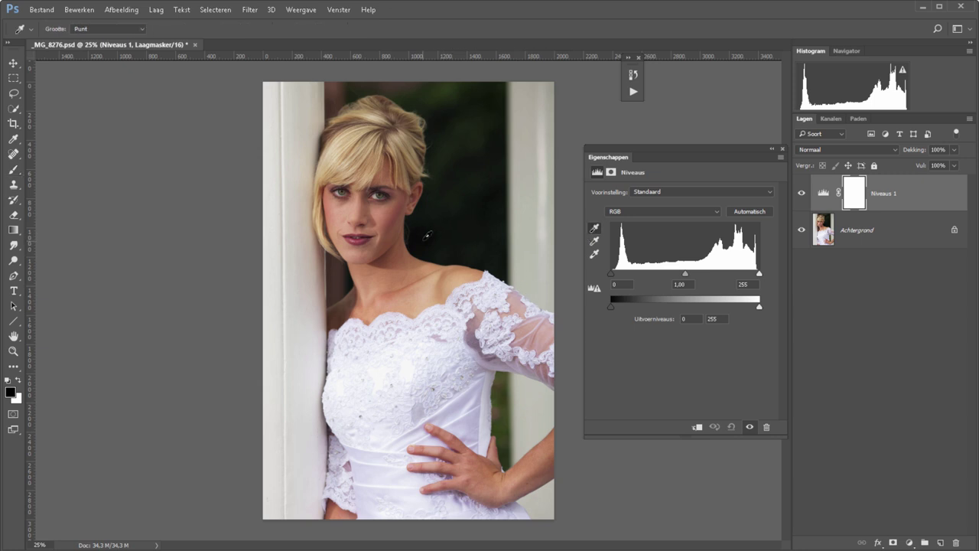
left_click(421, 282)
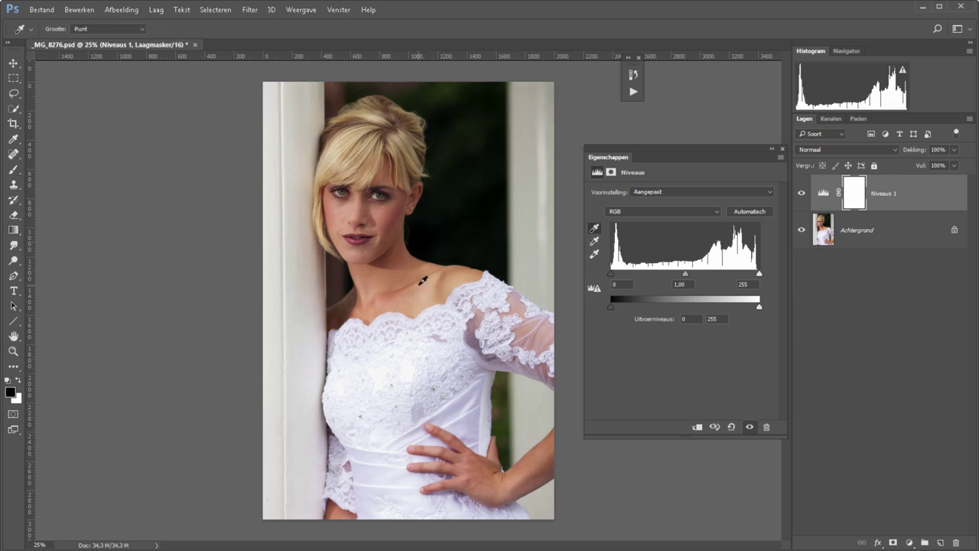
left_click(297, 98)
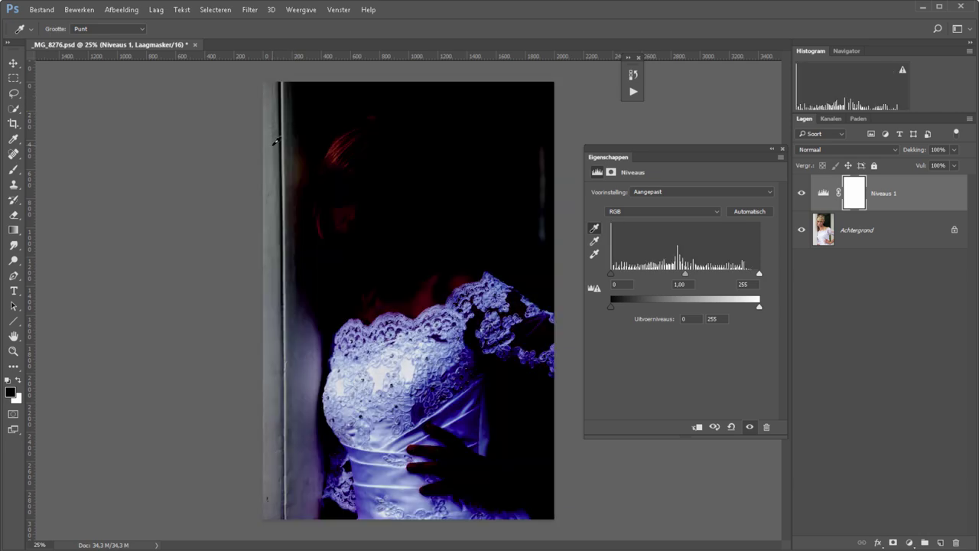
Reset Levels to default and sample a grey point from the hair area.
left_click(731, 427)
key("b")
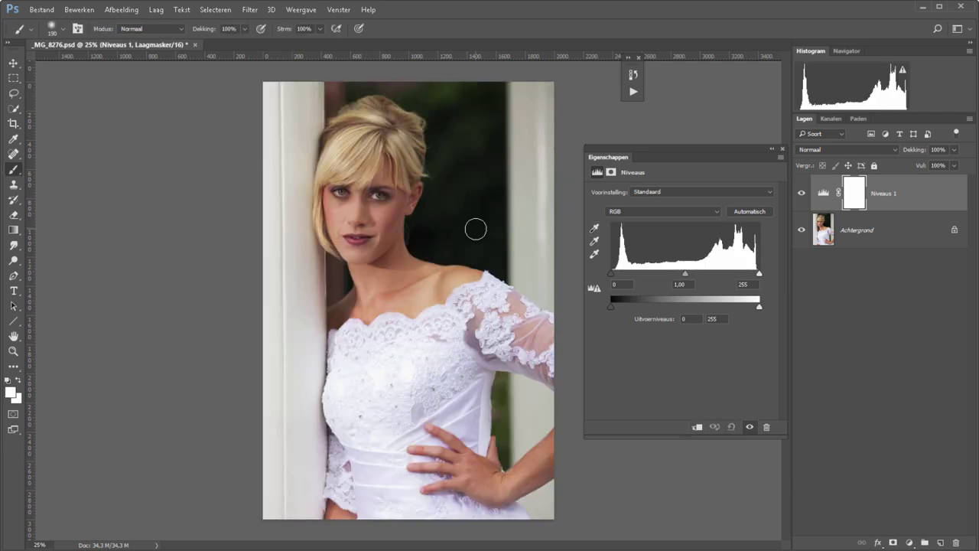
key("x")
left_click(594, 240)
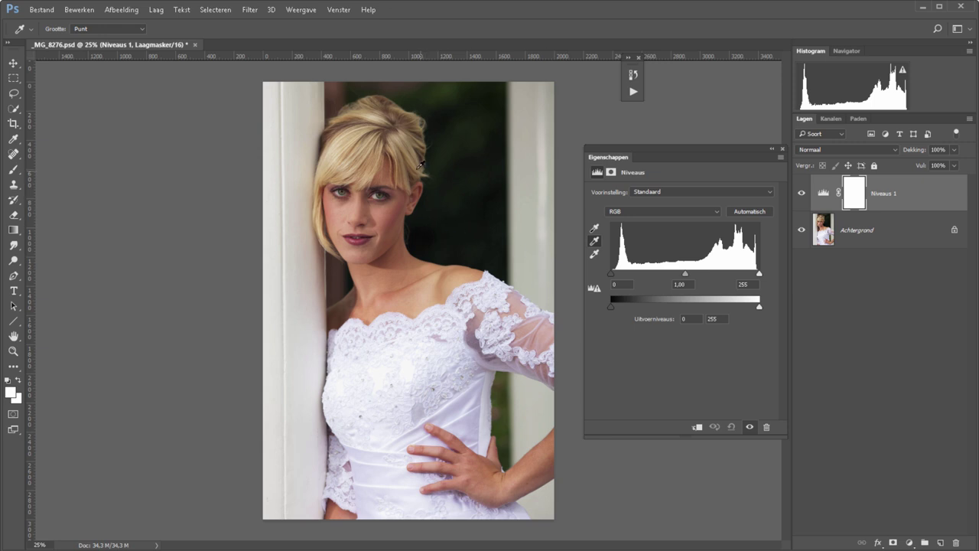
left_click(523, 126)
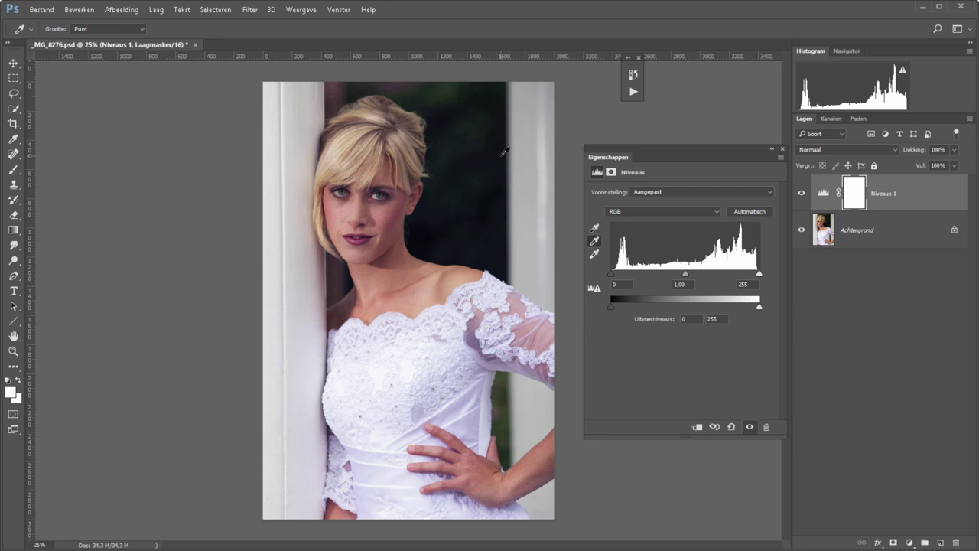
Undo the hair sample and take the grey point from the white pillar instead.
key("ctrl+z")
key("b")
left_click(594, 240)
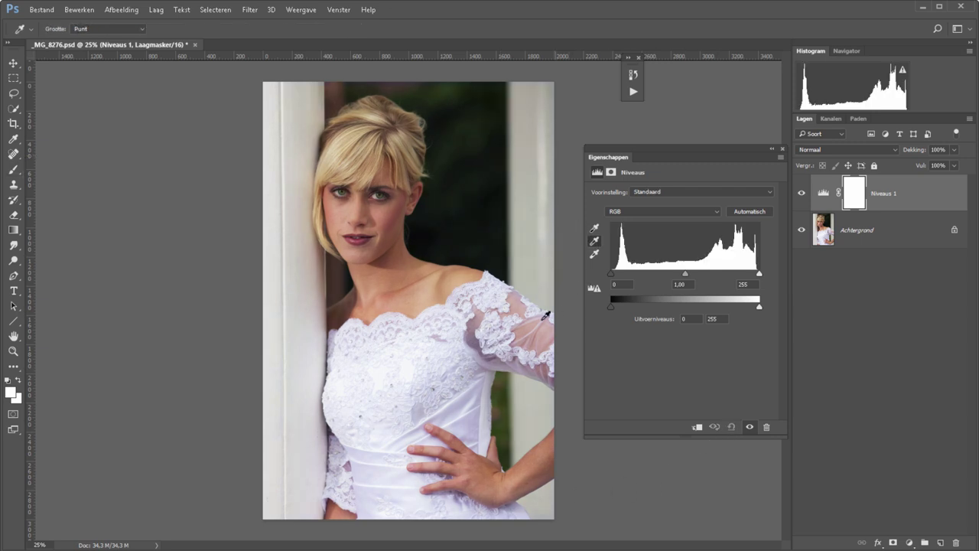
left_click(274, 246)
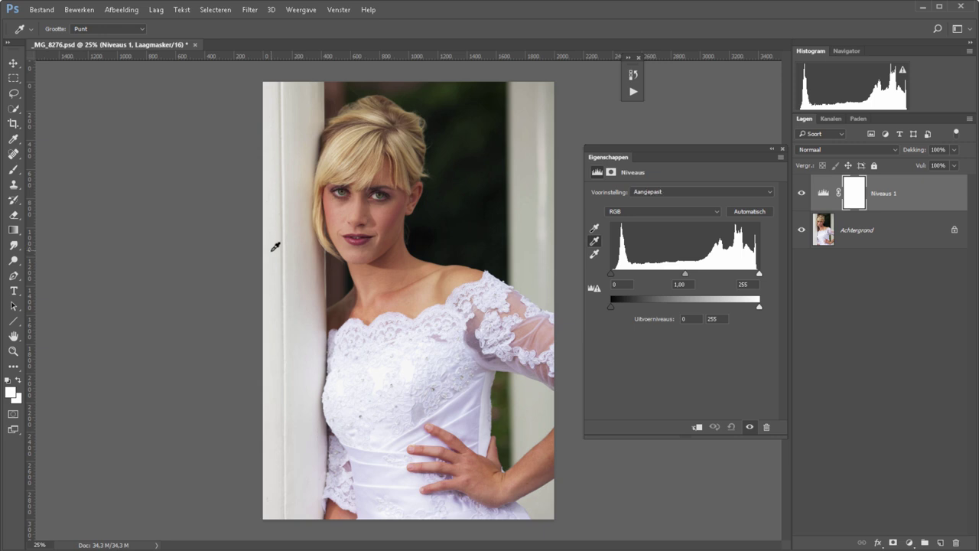